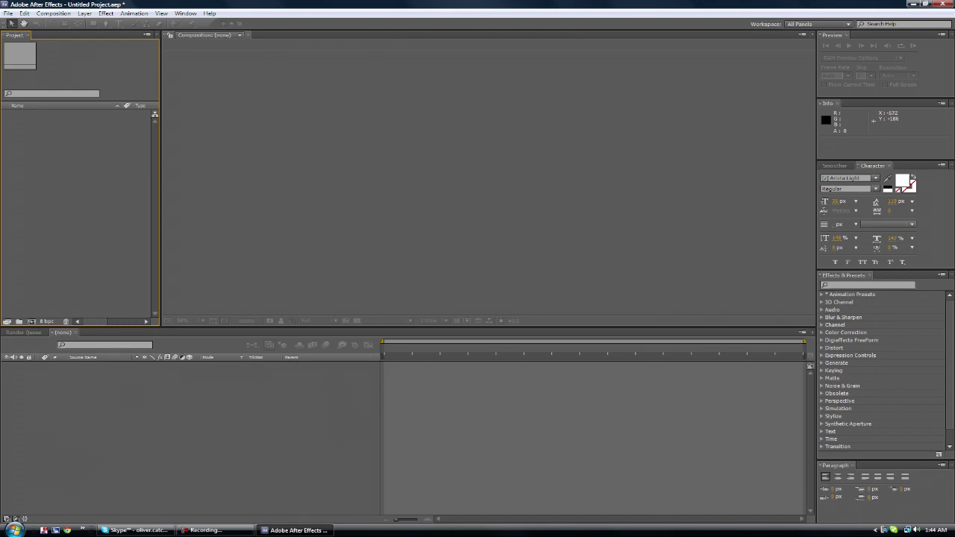
# Create a new 1280 x 720 composition using the HDV/HDTV 720 29.97 preset, with a duration of 6069 frames
pyautogui.click(53, 13)
pyautogui.click(76, 24)
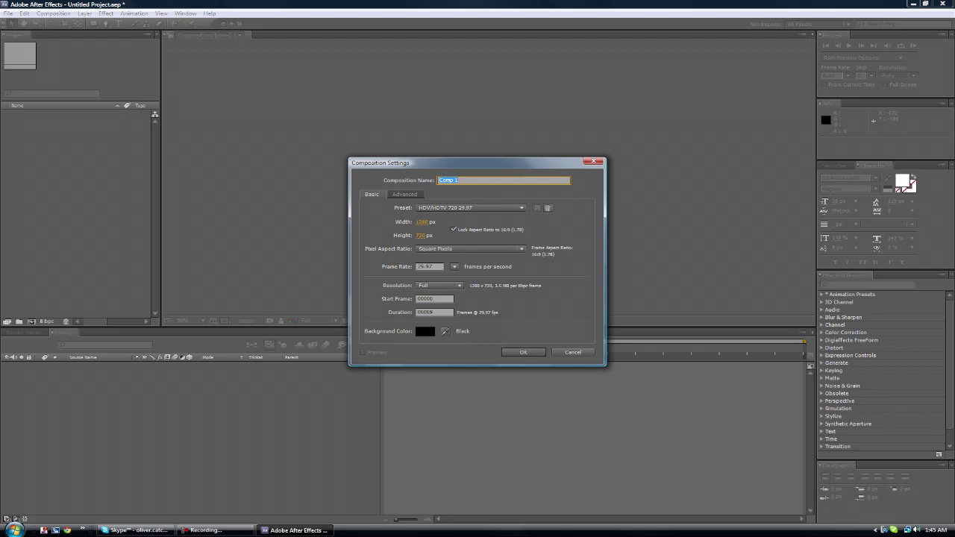
pyautogui.click(434, 299)
pyautogui.click(434, 313)
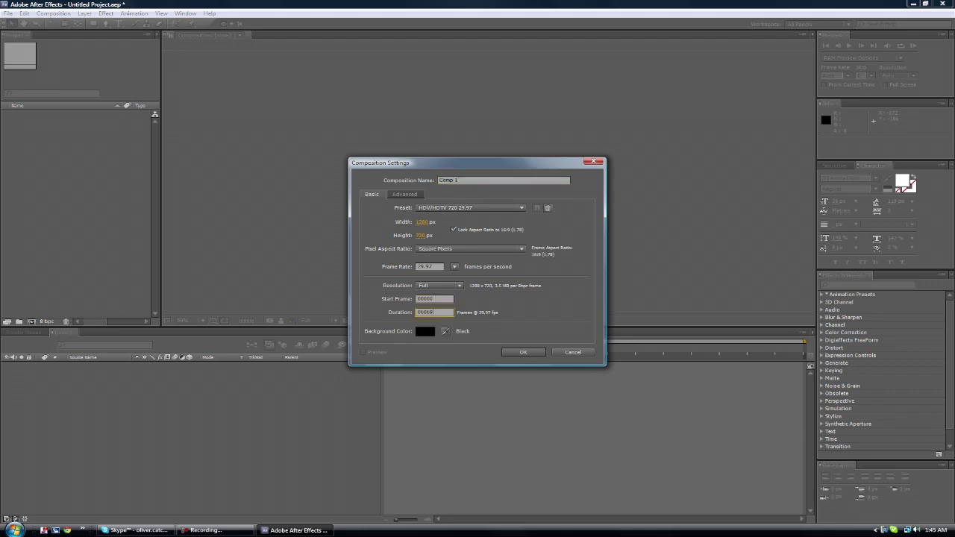
pyautogui.click(434, 299)
pyautogui.click(434, 312)
pyautogui.click(434, 299)
pyautogui.click(434, 312)
pyautogui.click(523, 352)
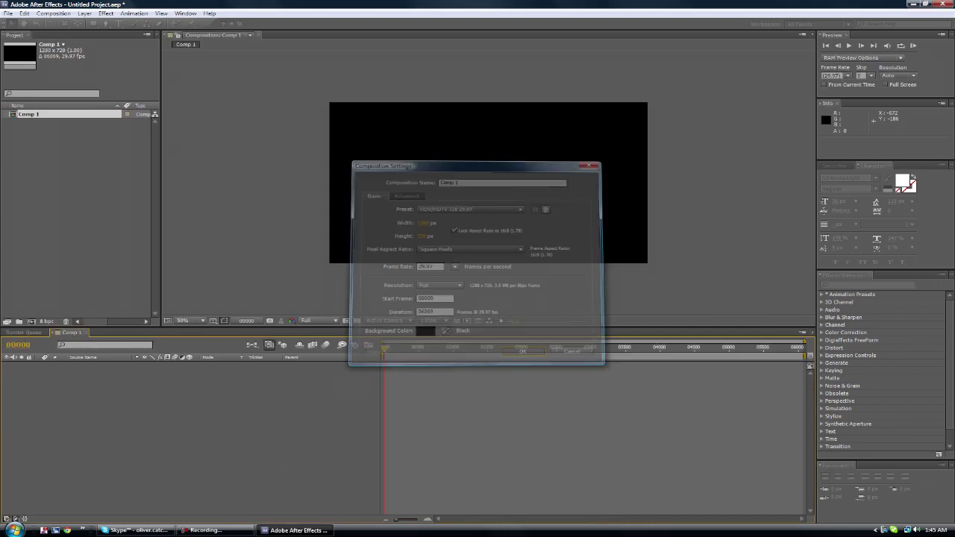
# Add a black solid layer to Comp 1 at the full composition size of 1280 x 720 px
pyautogui.rightClick(204, 390)
pyautogui.moveTo(239, 394)
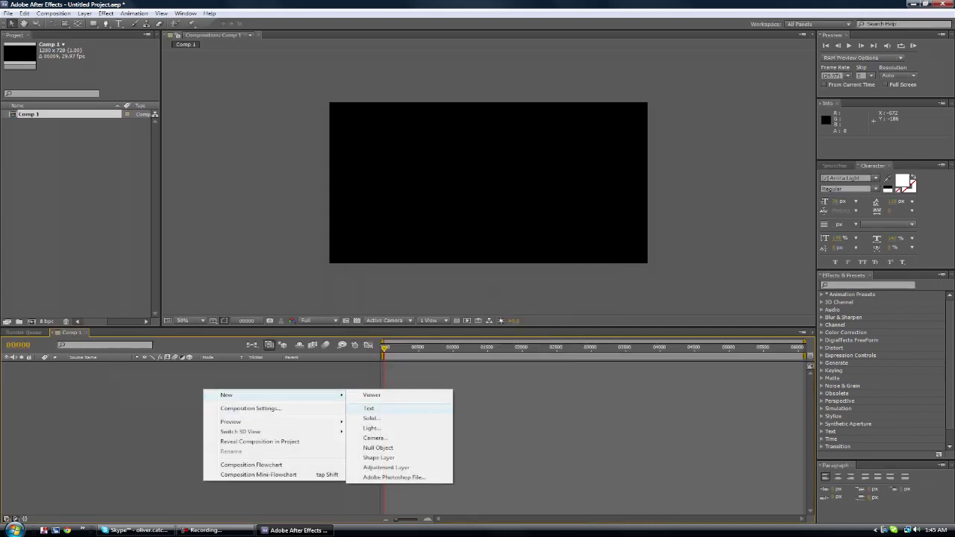
pyautogui.click(372, 418)
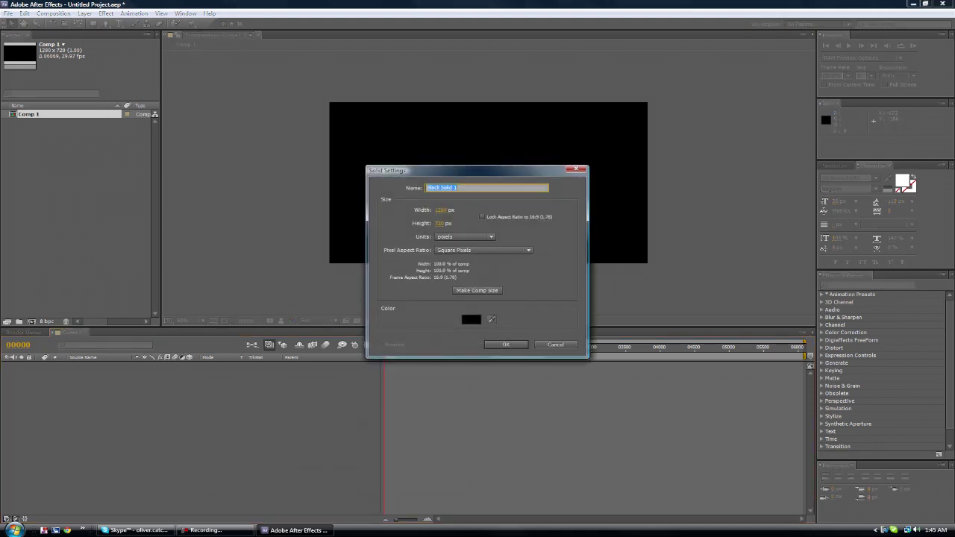
pyautogui.press('Return')
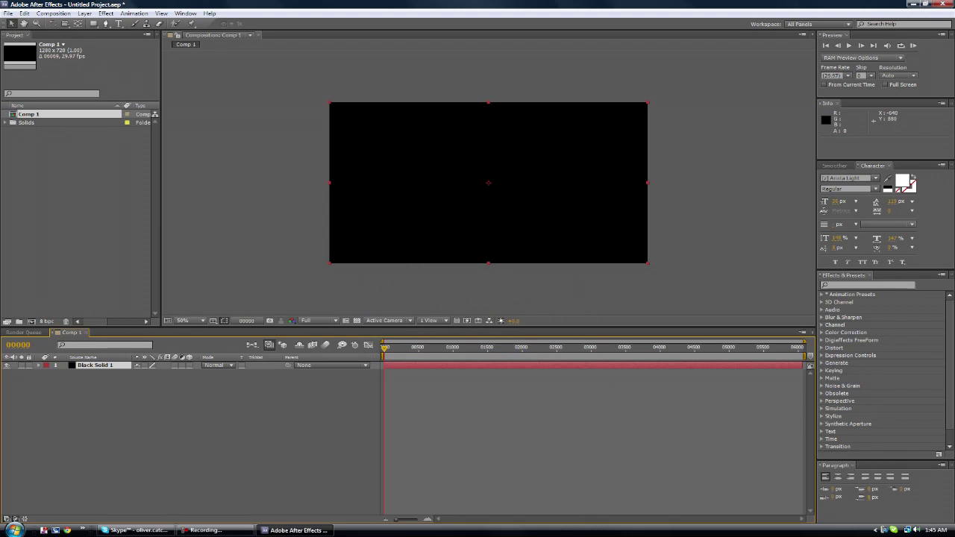
# Apply the Audio Spectrum effect to the black solid and move the layer down to about position 636, 464
pyautogui.click(106, 13)
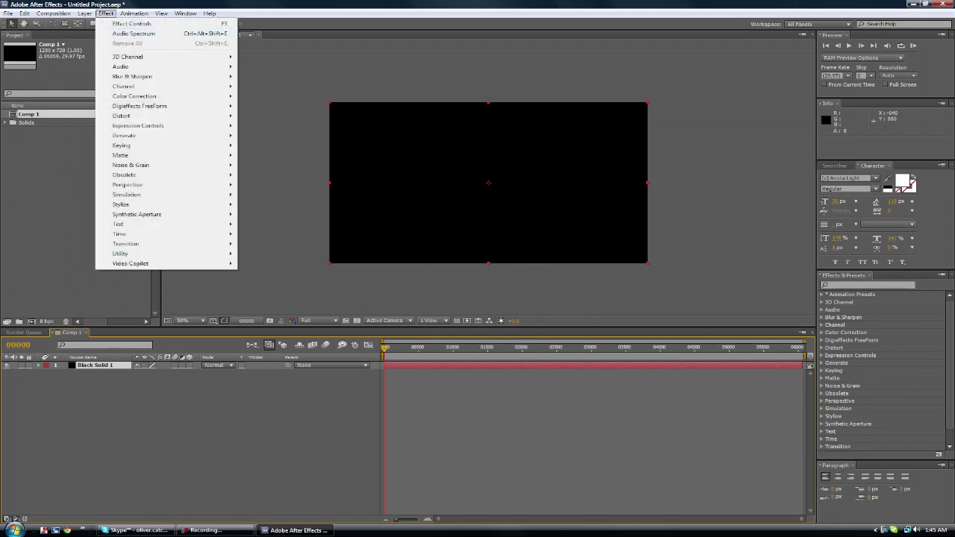
pyautogui.moveTo(124, 135)
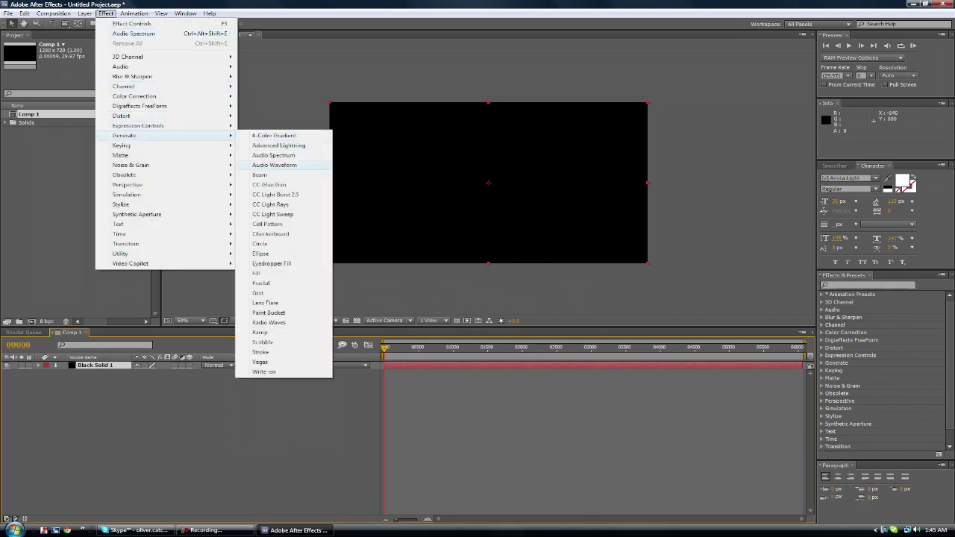
pyautogui.click(273, 156)
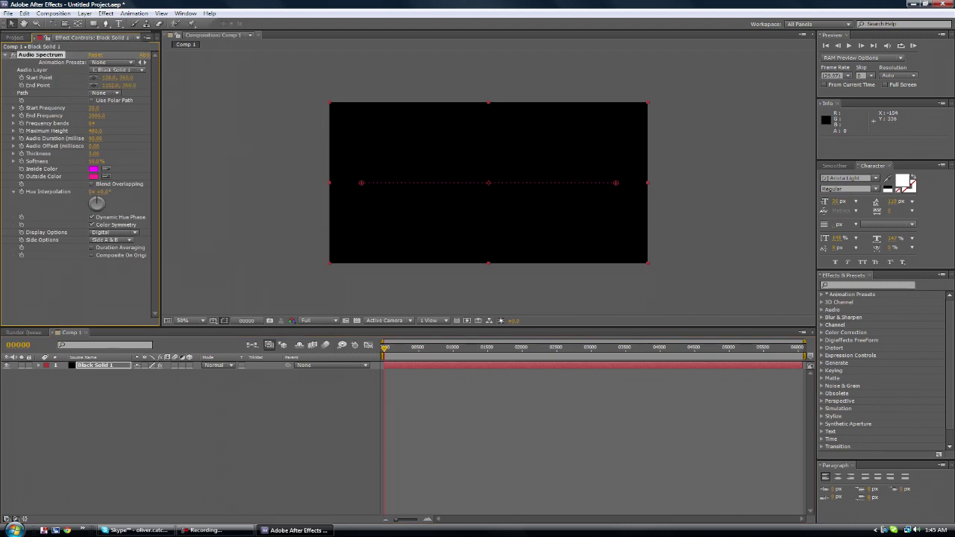
pyautogui.moveTo(471, 200); pyautogui.dragTo(470, 225)
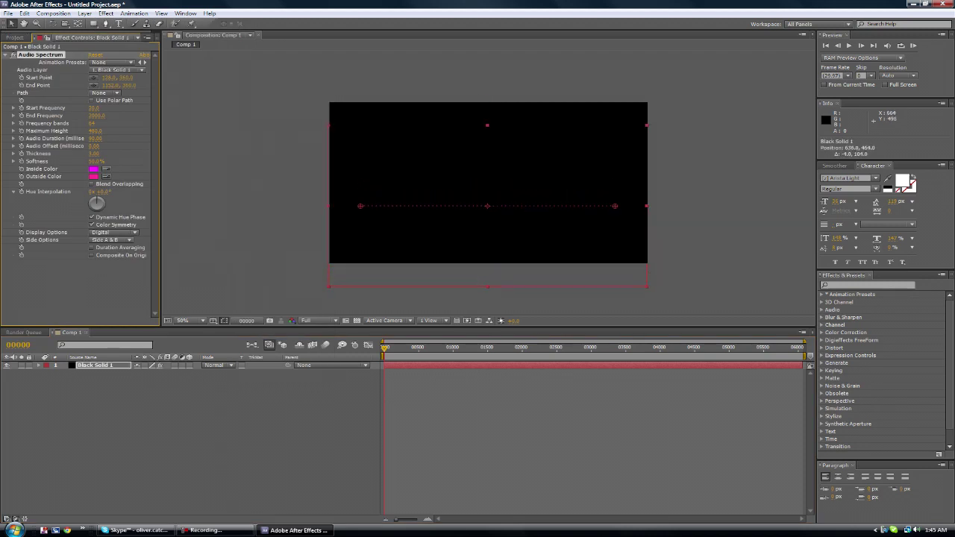
pyautogui.click(281, 196)
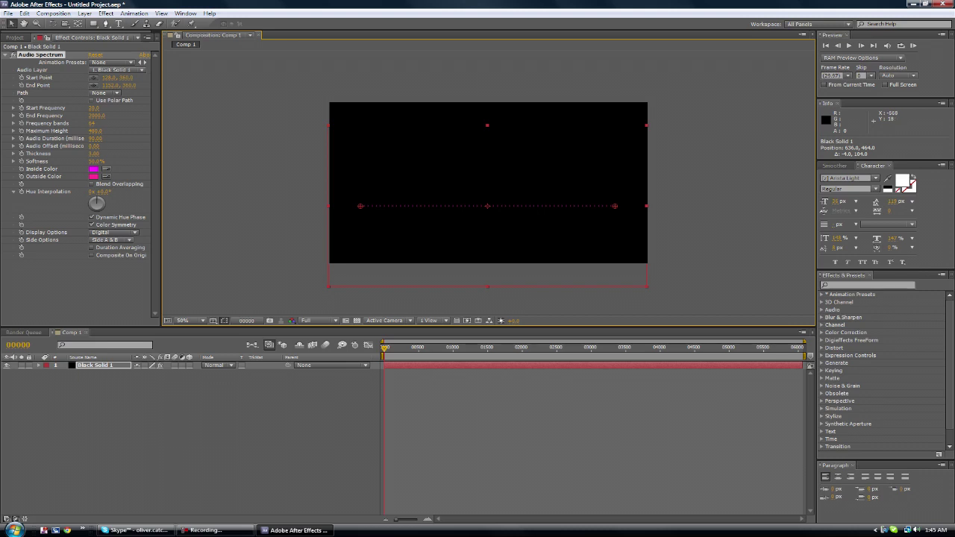
# Add the Blue Foundation - Eyes On Fire (Zeds Dead Remix) MP3 from the desktop's Downloaded Music folder to the Comp 1 timeline below the solid
pyautogui.click(295, 530)
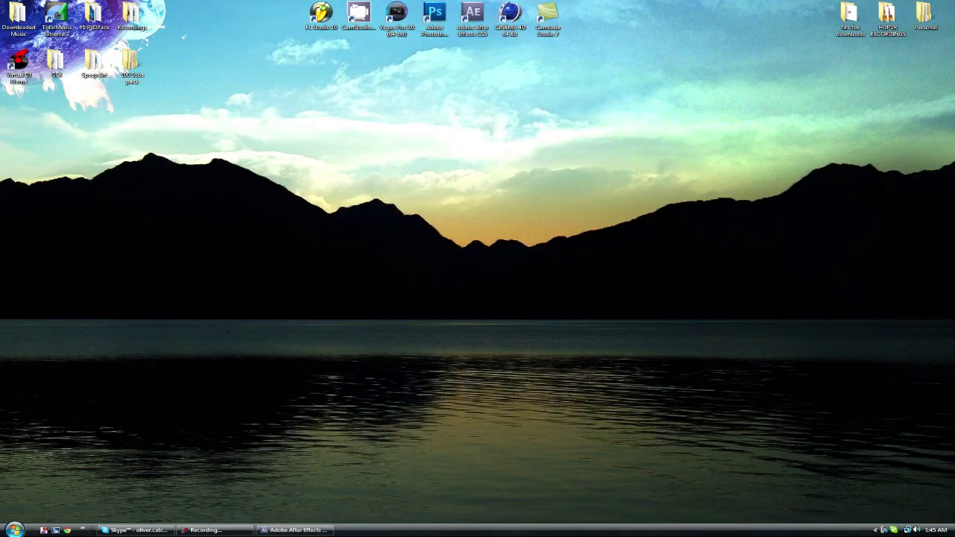
pyautogui.doubleClick(19, 15)
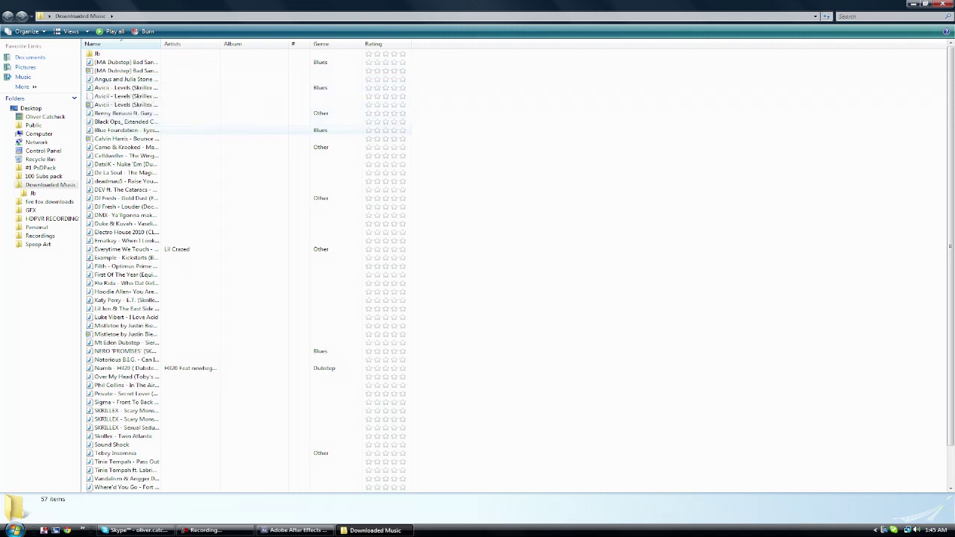
pyautogui.moveTo(123, 130); pyautogui.dragTo(139, 384)
pyautogui.moveTo(143, 420); pyautogui.dragTo(143, 421)
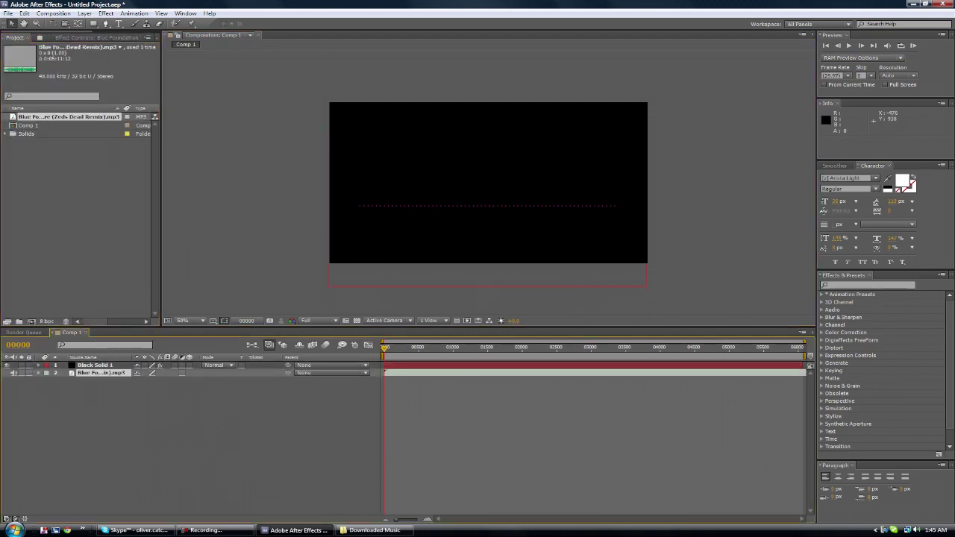
# Set the Audio Spectrum's audio layer to the Blue Foundation MP3, preview the animation, and return to frame 0
pyautogui.click(95, 366)
pyautogui.click(92, 37)
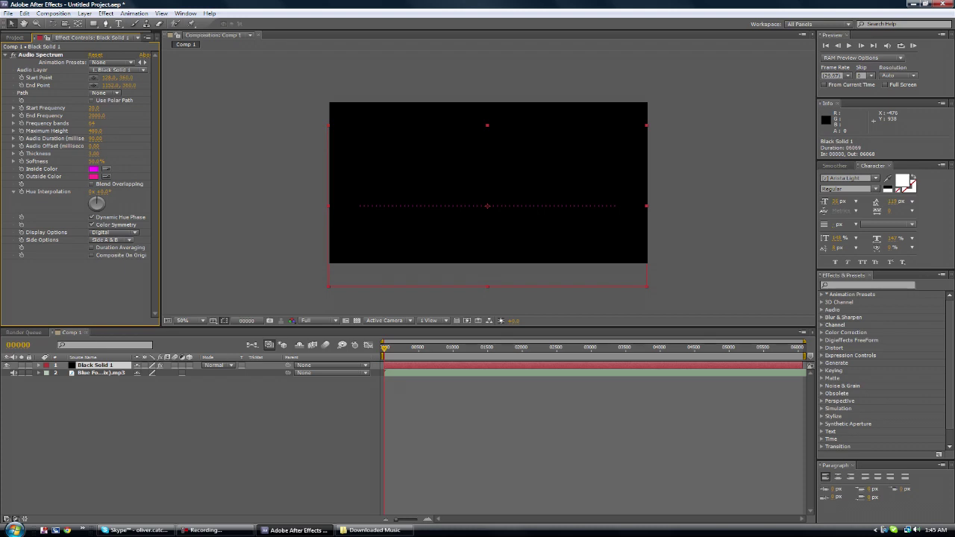
pyautogui.click(120, 69)
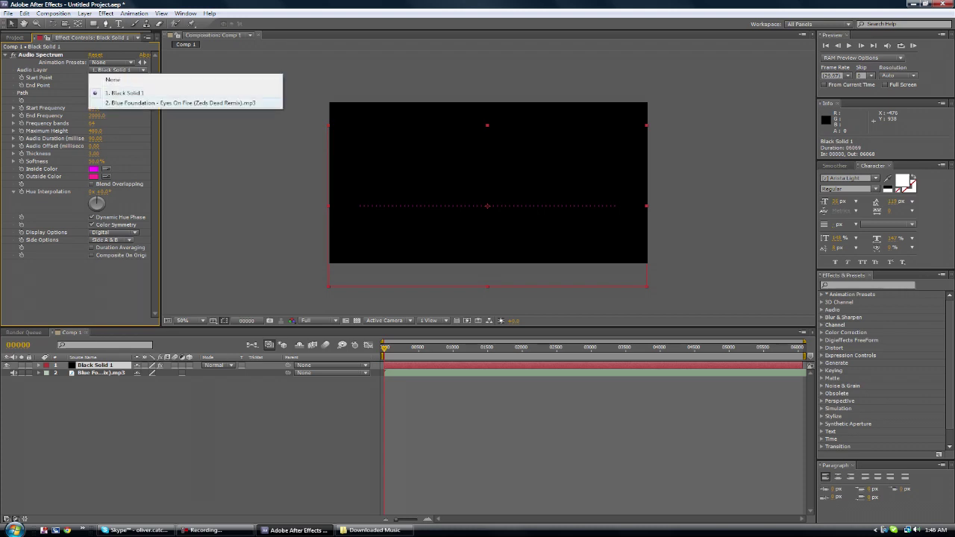
pyautogui.click(149, 103)
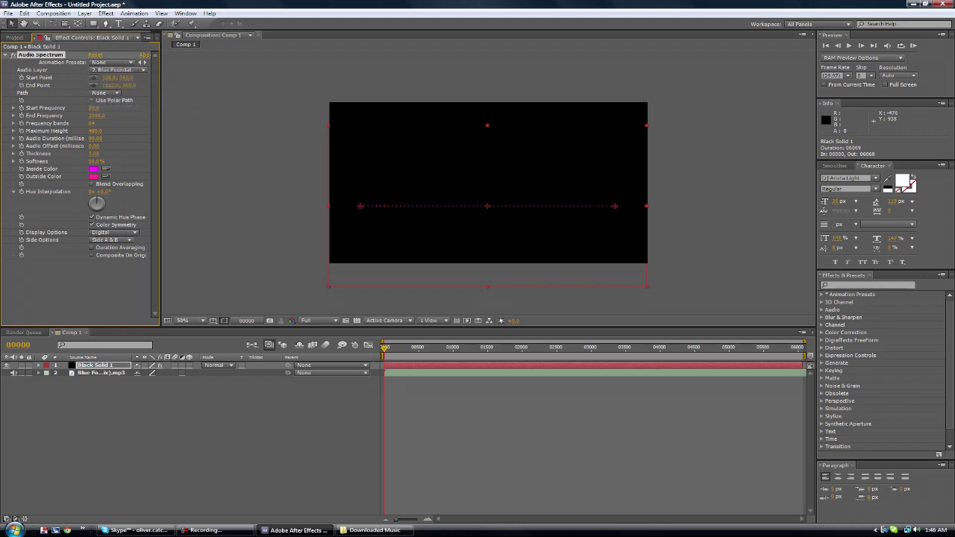
pyautogui.press('space')
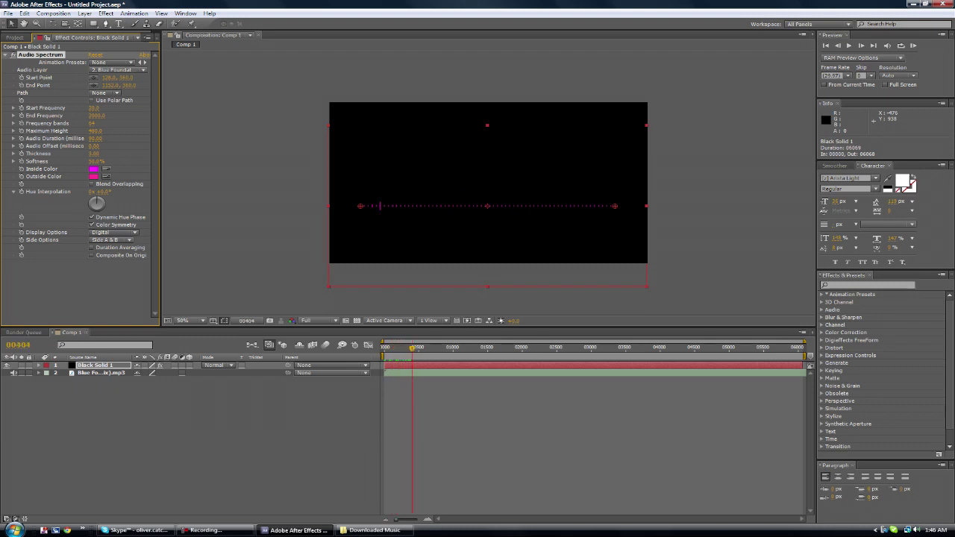
pyautogui.moveTo(439, 348); pyautogui.dragTo(401, 348)
pyautogui.press('Home')
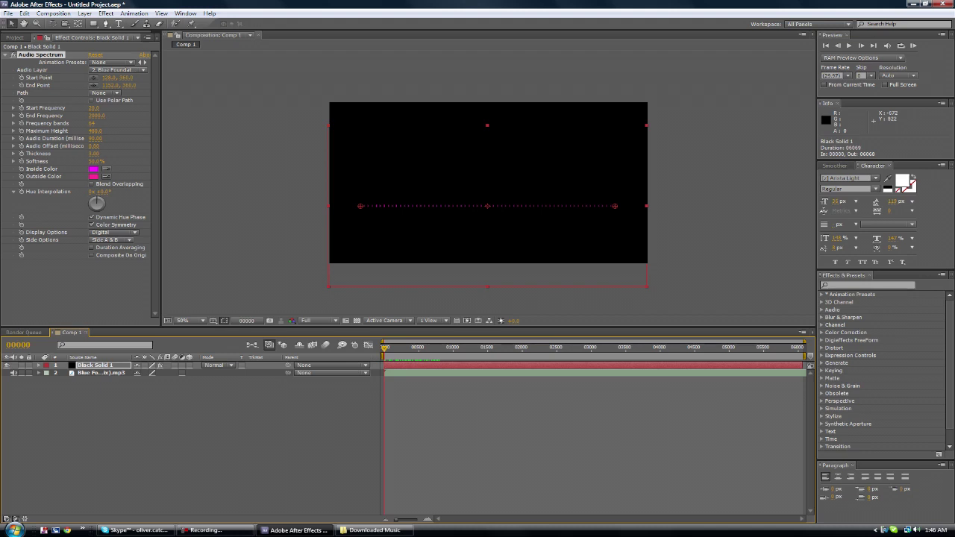
# Set the spectrum's inside color to blue and its outside color to a lighter blue
pyautogui.click(93, 169)
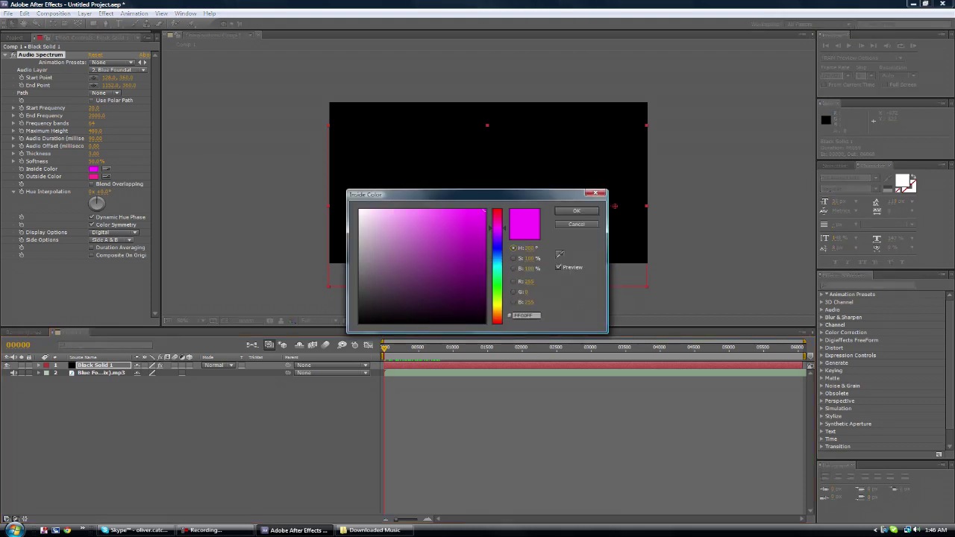
pyautogui.click(497, 253)
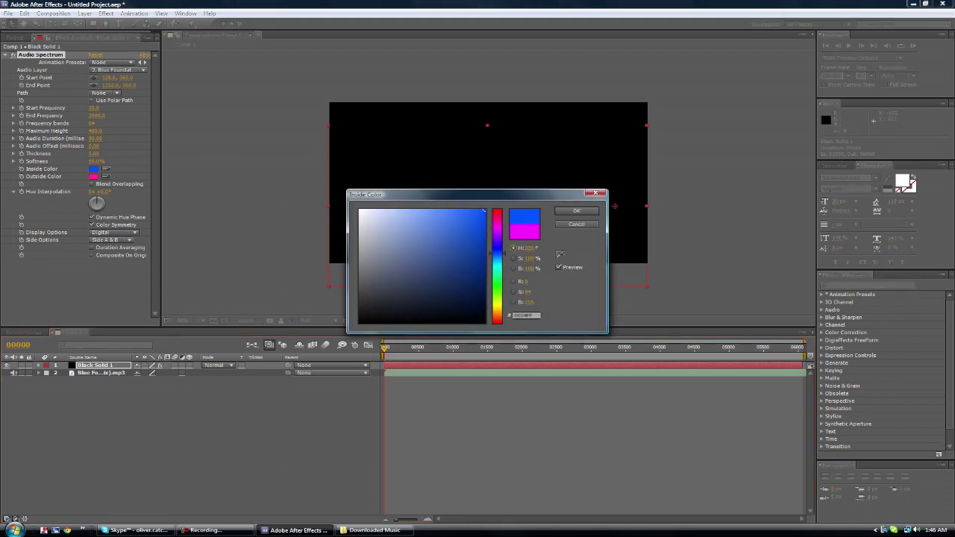
pyautogui.press('Return')
pyautogui.click(93, 177)
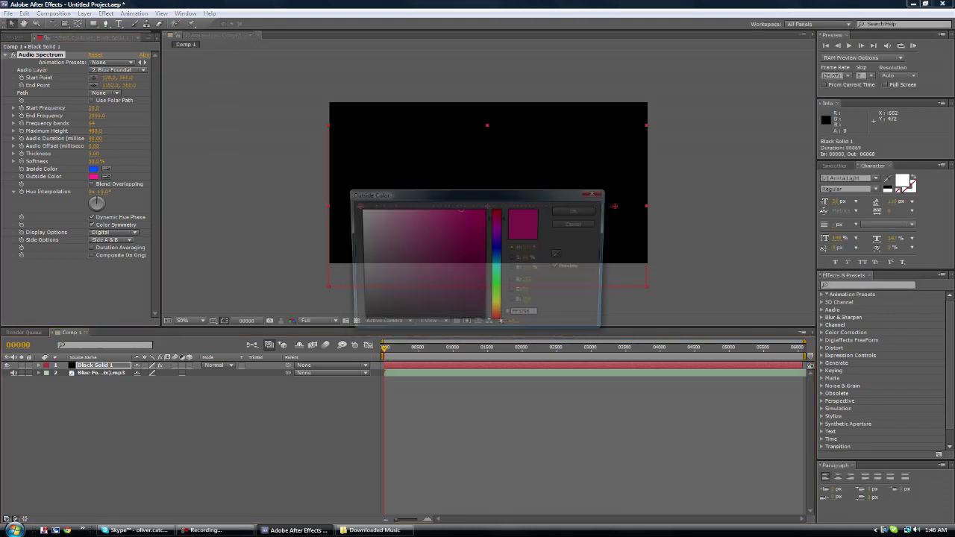
pyautogui.click(496, 255)
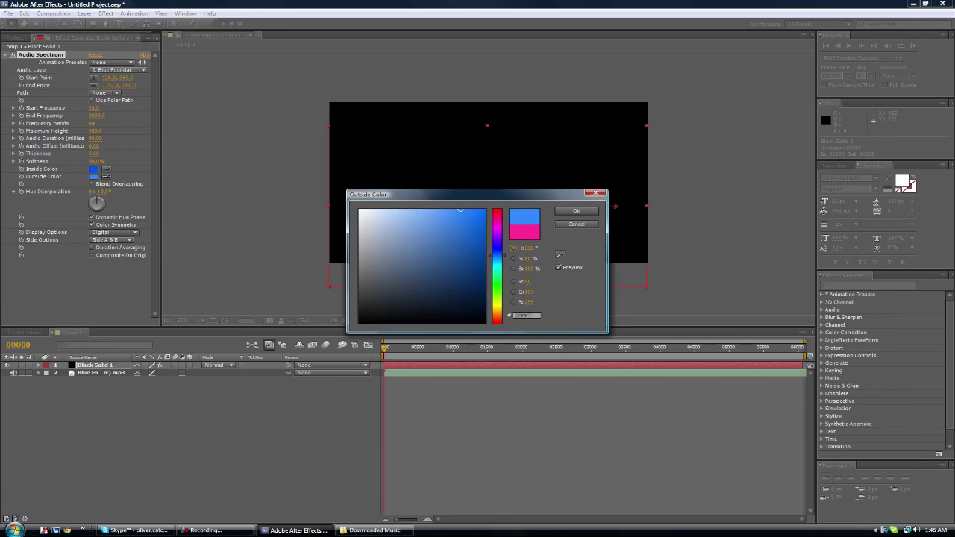
pyautogui.press('Return')
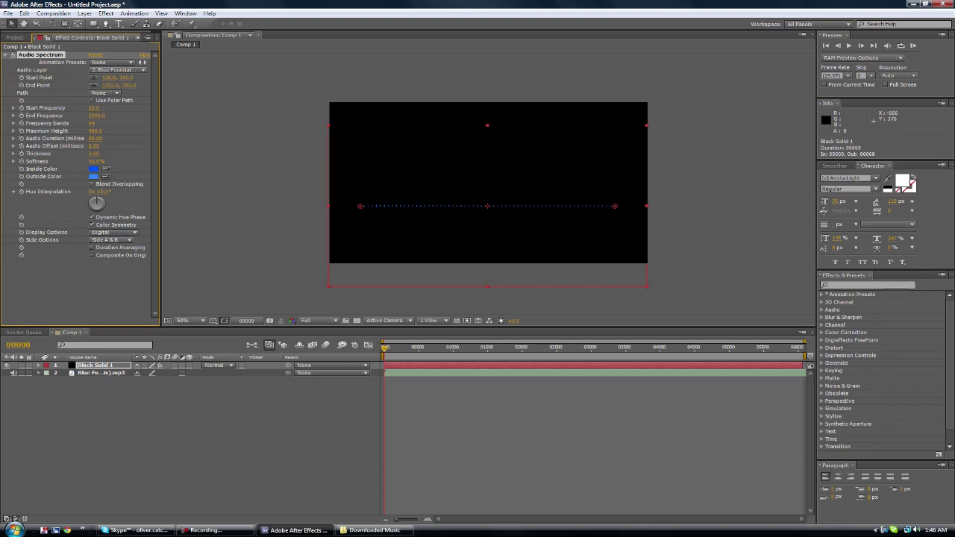
# Set the spectrum's hue interpolation to about 1x +53° and preview the multicolored result from the start
pyautogui.moveTo(97, 198)
pyautogui.mouseDown()
pyautogui.moveTo(104, 205)
pyautogui.moveTo(96, 210)
pyautogui.moveTo(102, 200)
pyautogui.mouseUp()
pyautogui.press('space')
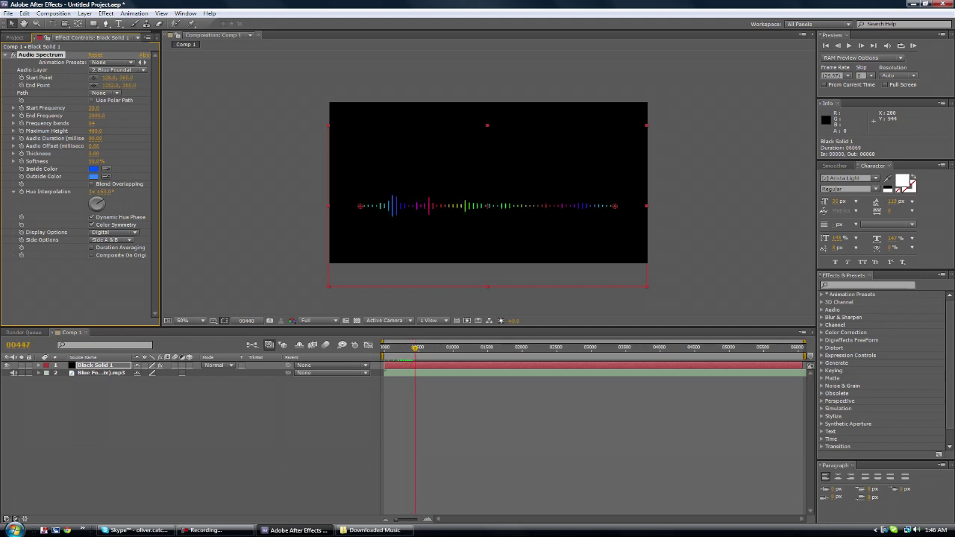
pyautogui.moveTo(428, 349); pyautogui.dragTo(384, 349)
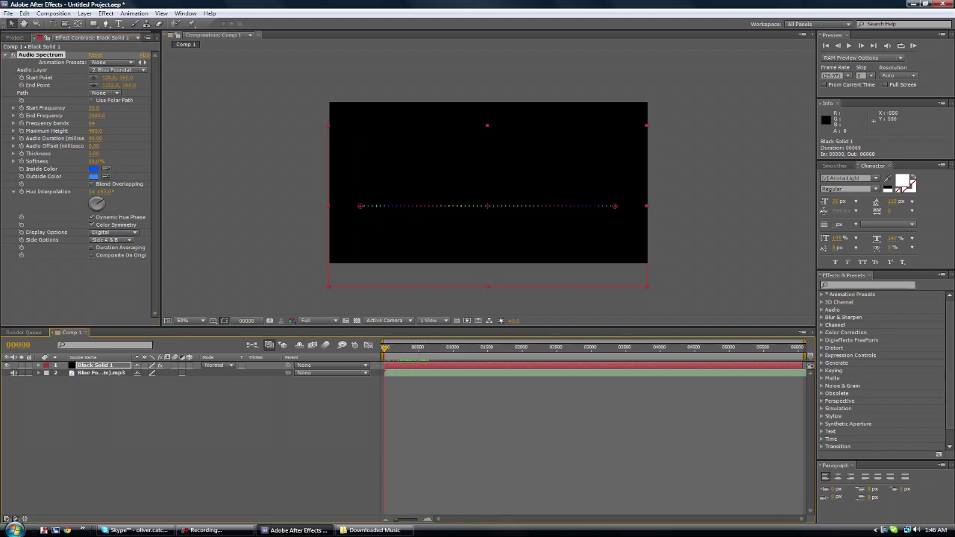
# Try the Analog lines display option for the spectrum and preview it from frame 0
pyautogui.click(114, 232)
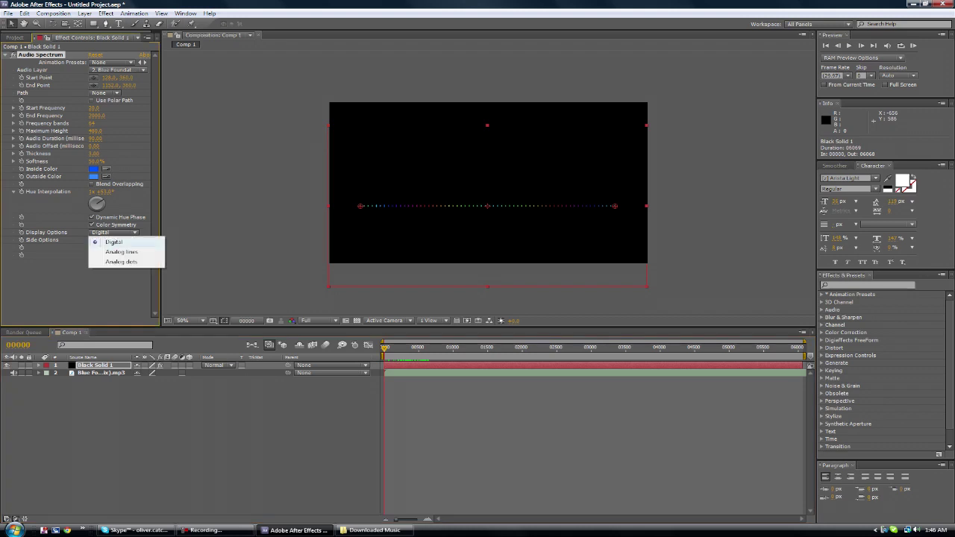
pyautogui.click(114, 242)
pyautogui.moveTo(384, 348)
pyautogui.mouseDown()
pyautogui.moveTo(414, 348)
pyautogui.moveTo(382, 348)
pyautogui.mouseUp()
pyautogui.click(114, 232)
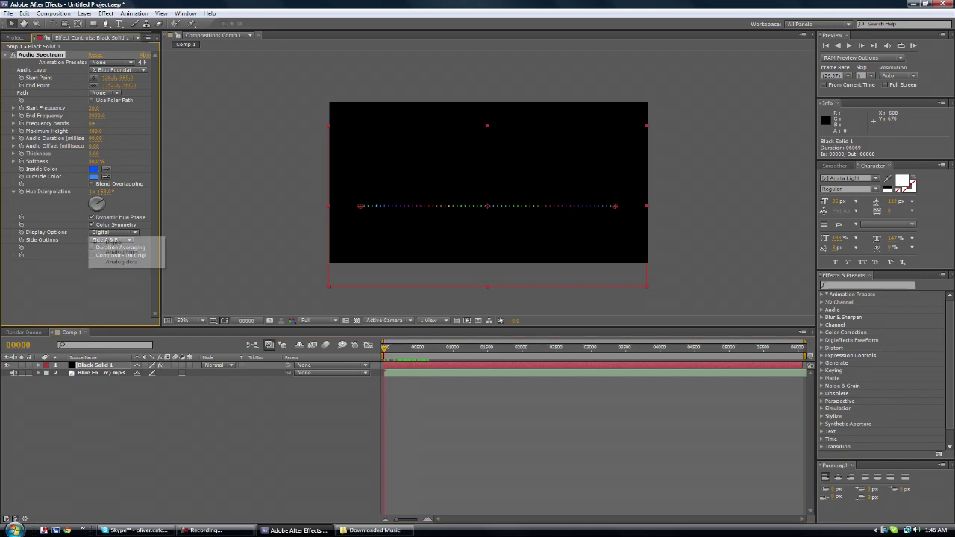
pyautogui.click(121, 251)
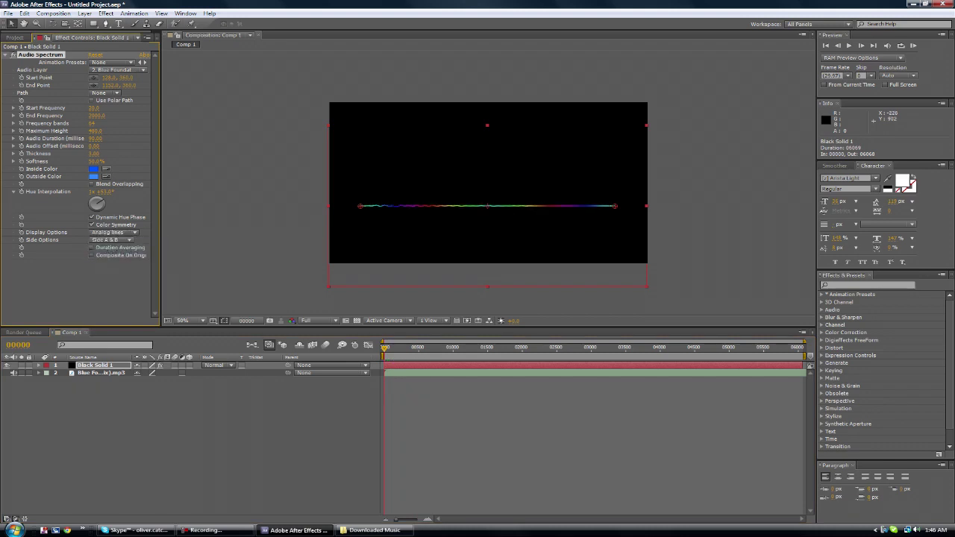
pyautogui.press('space')
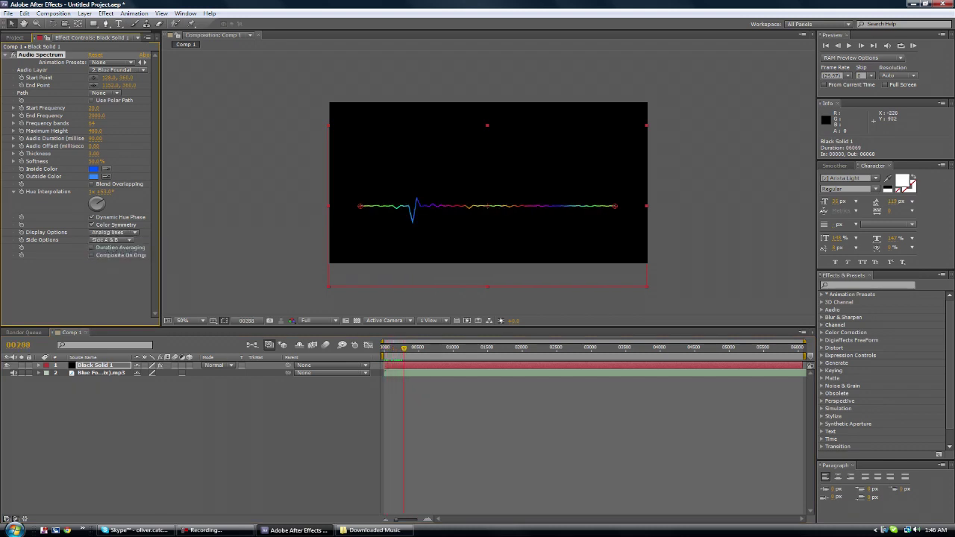
pyautogui.press('space')
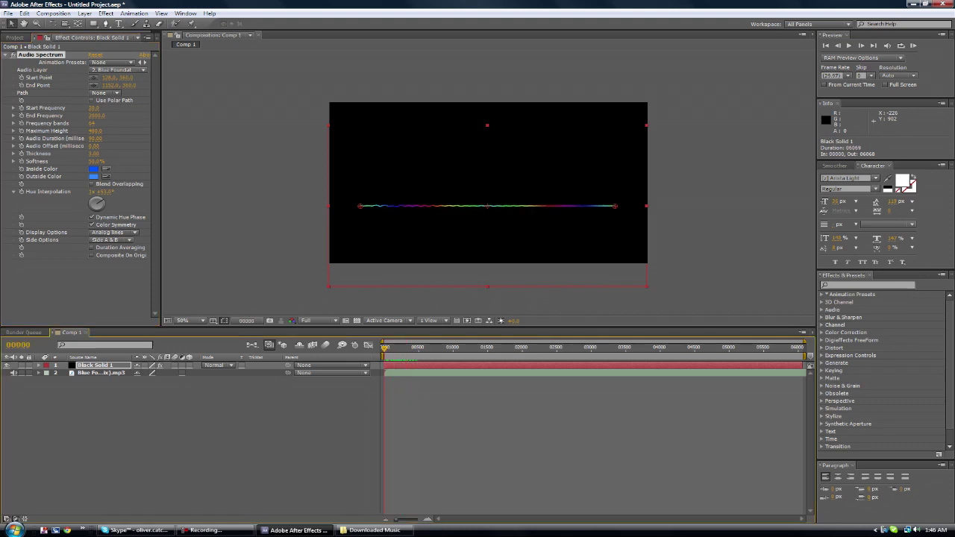
# Preview the spectrum with the Analog dots display option, and set the display back to Digital
pyautogui.click(114, 232)
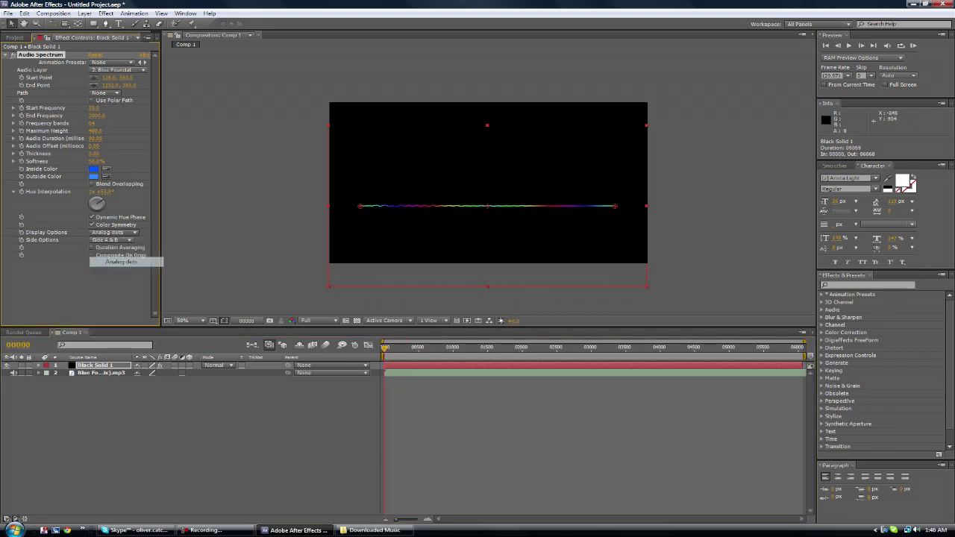
pyautogui.click(121, 259)
pyautogui.press('space')
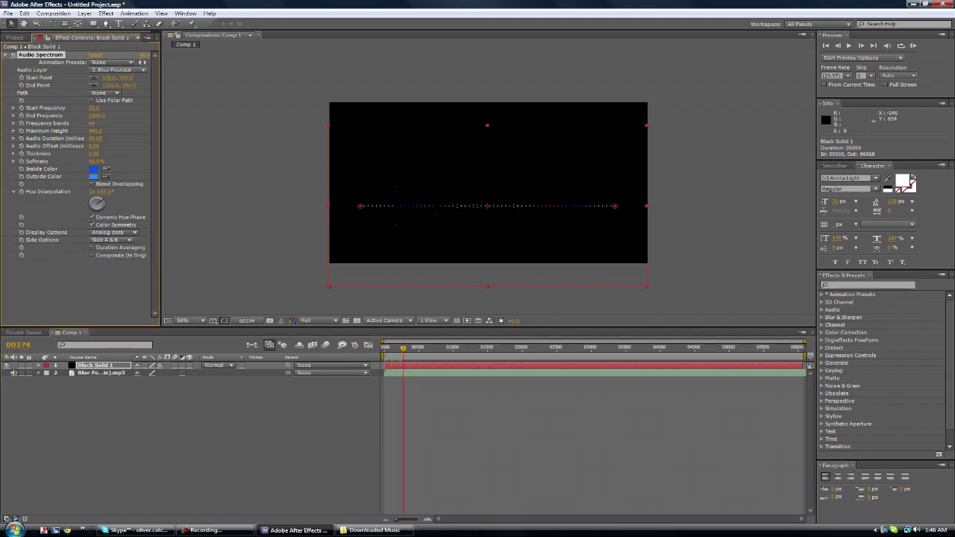
pyautogui.press('space')
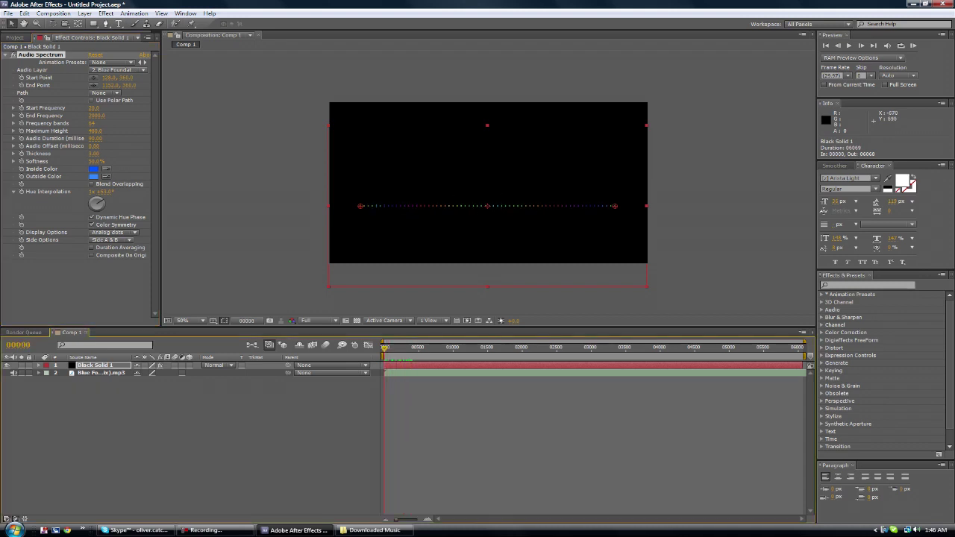
pyautogui.click(113, 233)
pyautogui.click(113, 242)
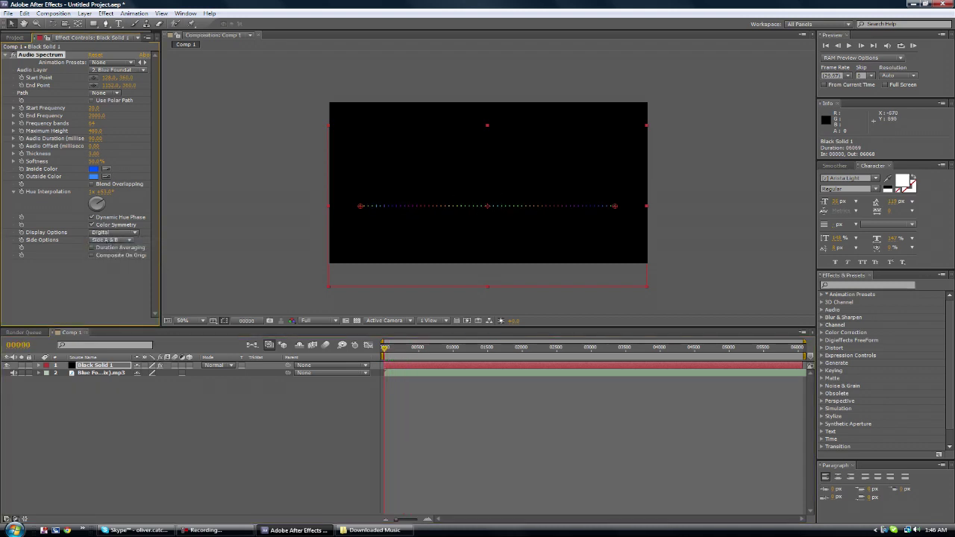
# Try the Side A option for the spectrum and preview it from frame 0
pyautogui.click(111, 239)
pyautogui.click(104, 249)
pyautogui.press('space')
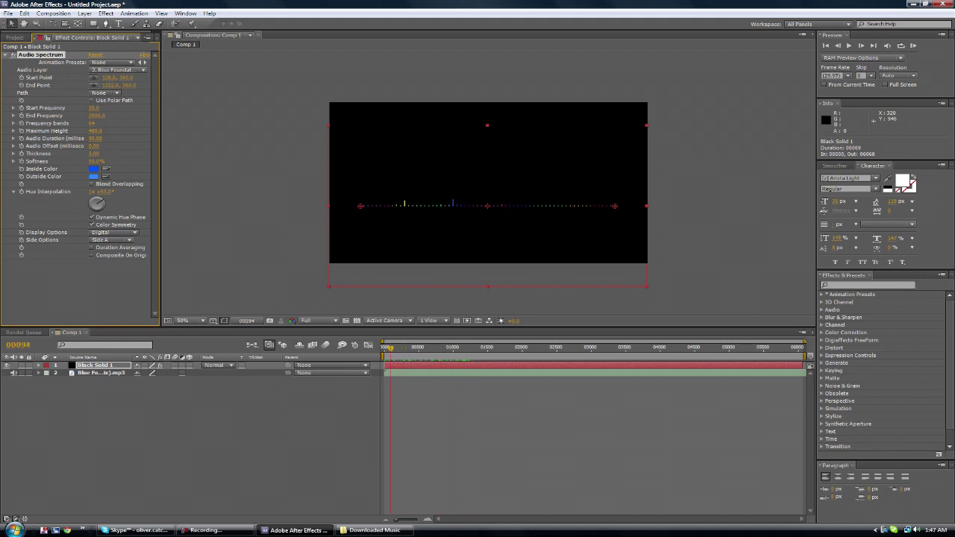
pyautogui.press('space')
# Try the Side B option for the spectrum and preview it from frame 0
pyautogui.click(112, 239)
pyautogui.click(113, 259)
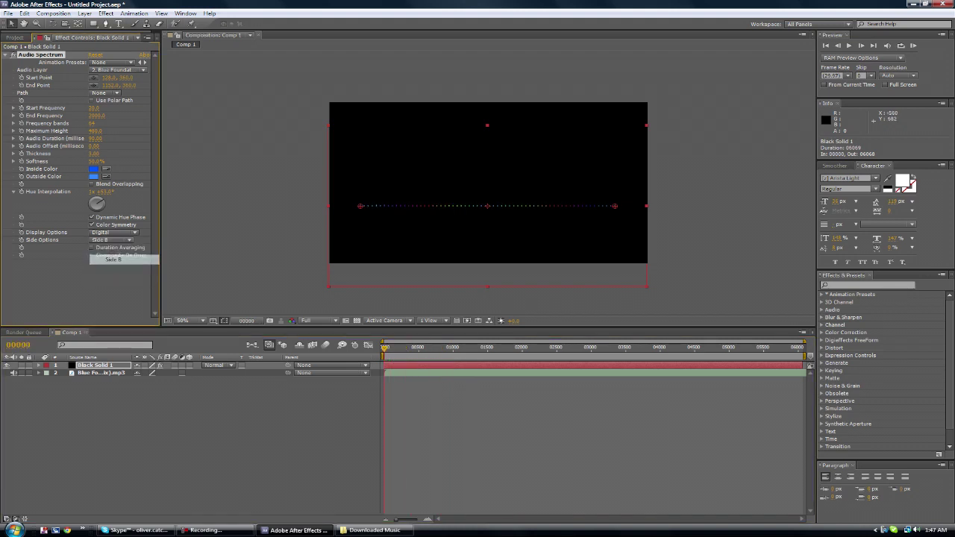
pyautogui.press('space')
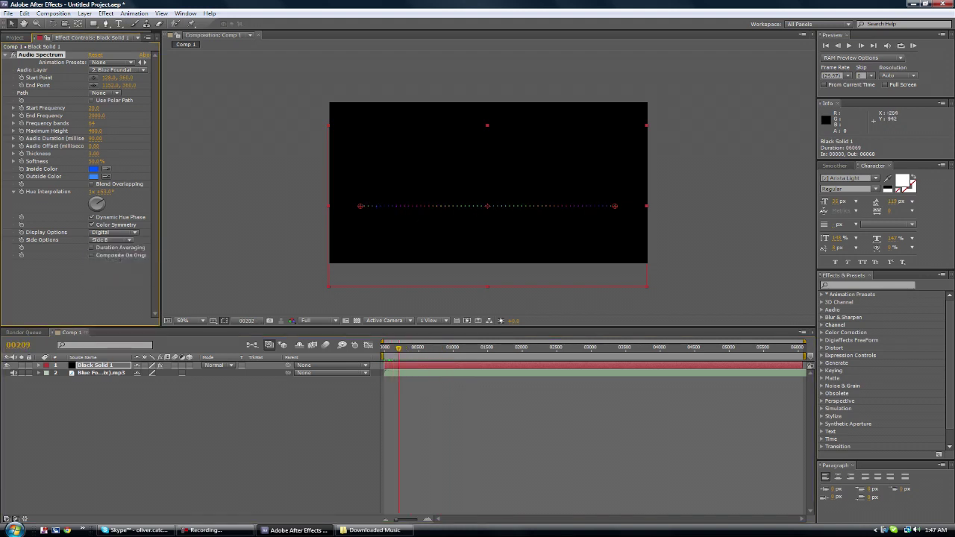
pyautogui.press('space')
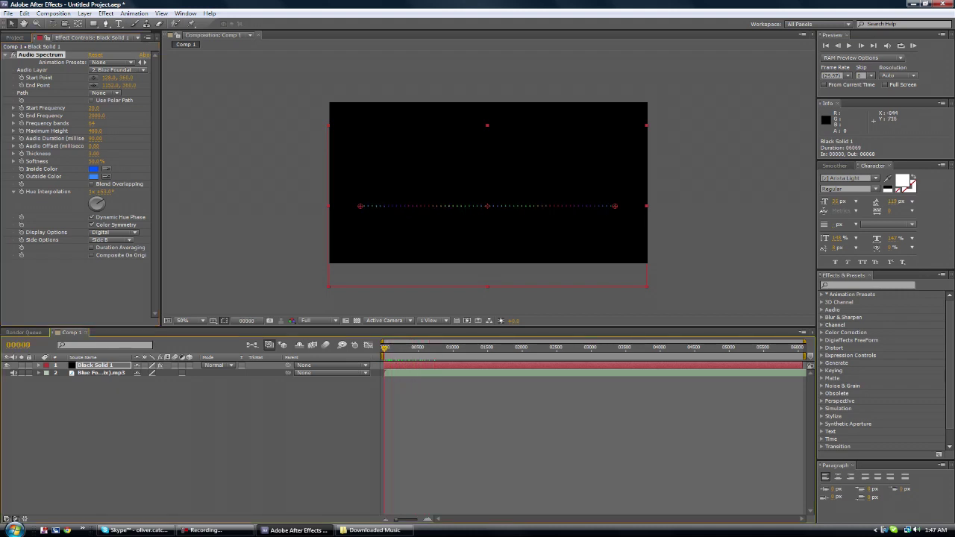
# Set the spectrum's side option back to Side A & B and preview the result
pyautogui.click(112, 239)
pyautogui.click(119, 268)
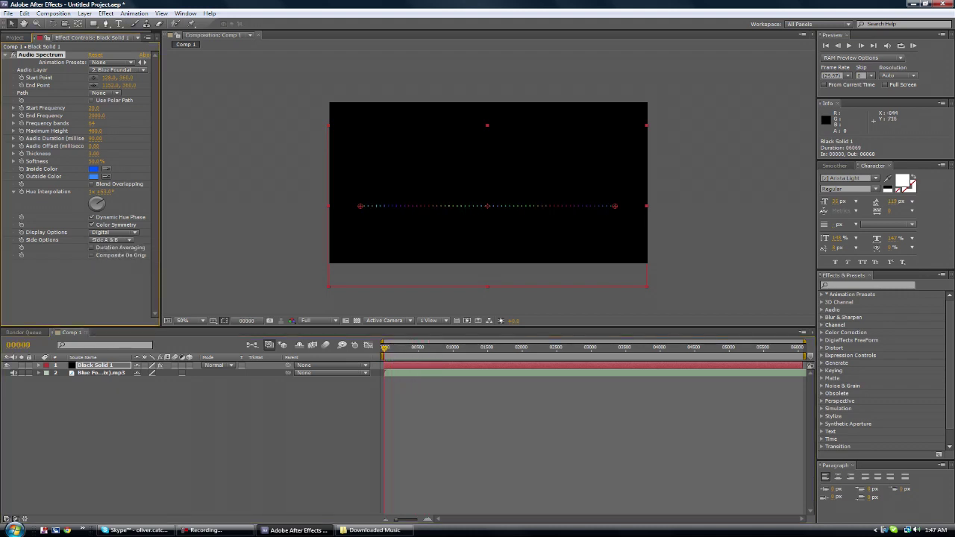
pyautogui.press('space')
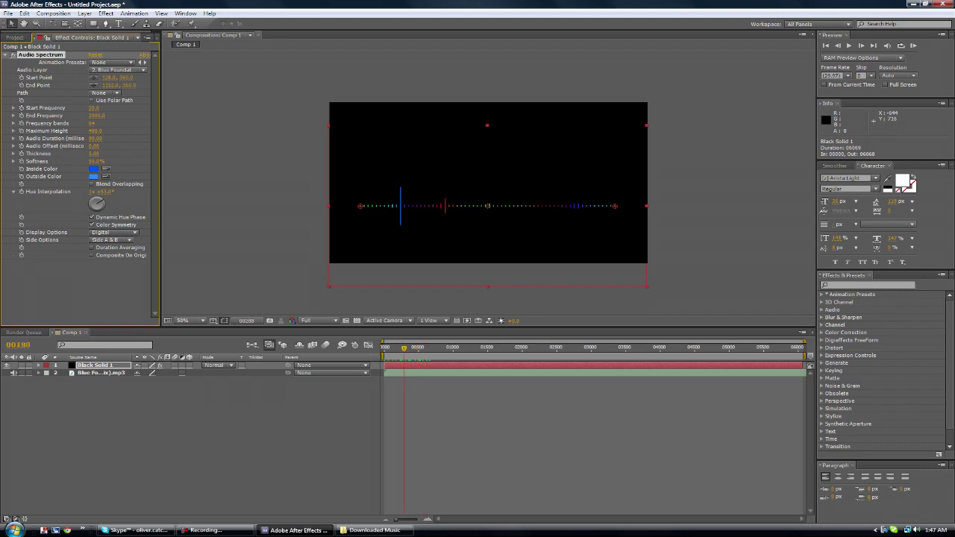
pyautogui.press('space')
# Set the spectrum's side option to Side A, enable Duration Averaging, and preview the result from the start
pyautogui.click(112, 240)
pyautogui.click(112, 249)
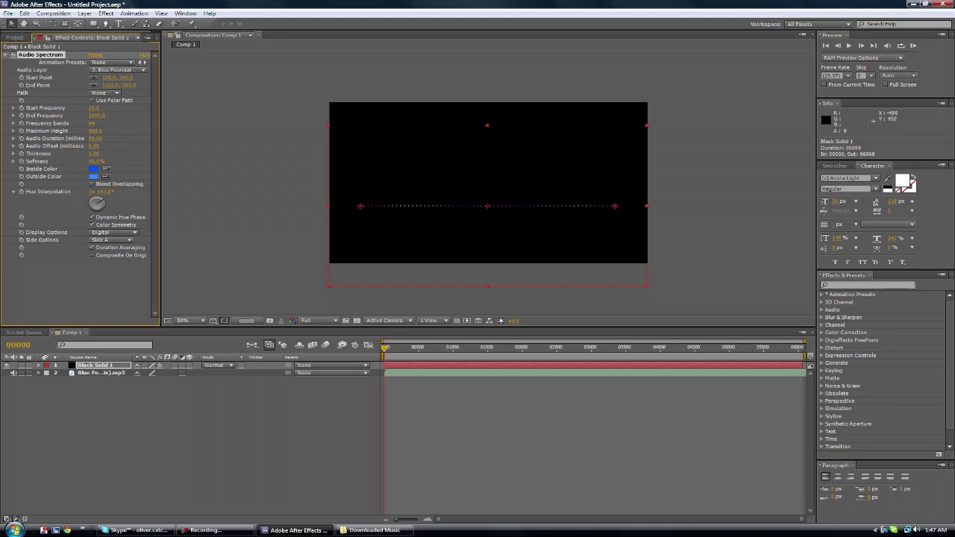
pyautogui.press('space')
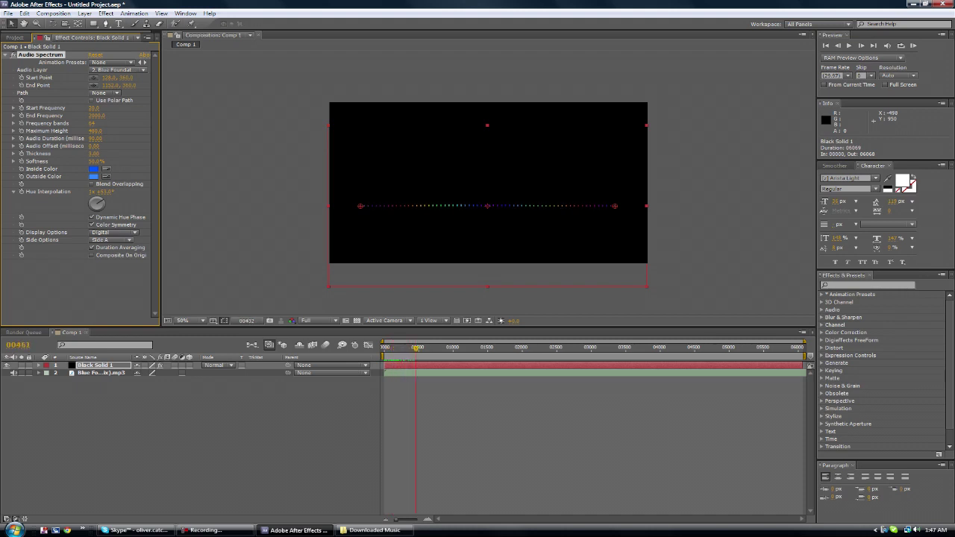
pyautogui.moveTo(428, 349)
pyautogui.mouseDown()
pyautogui.moveTo(443, 348)
pyautogui.moveTo(421, 349)
pyautogui.mouseUp()
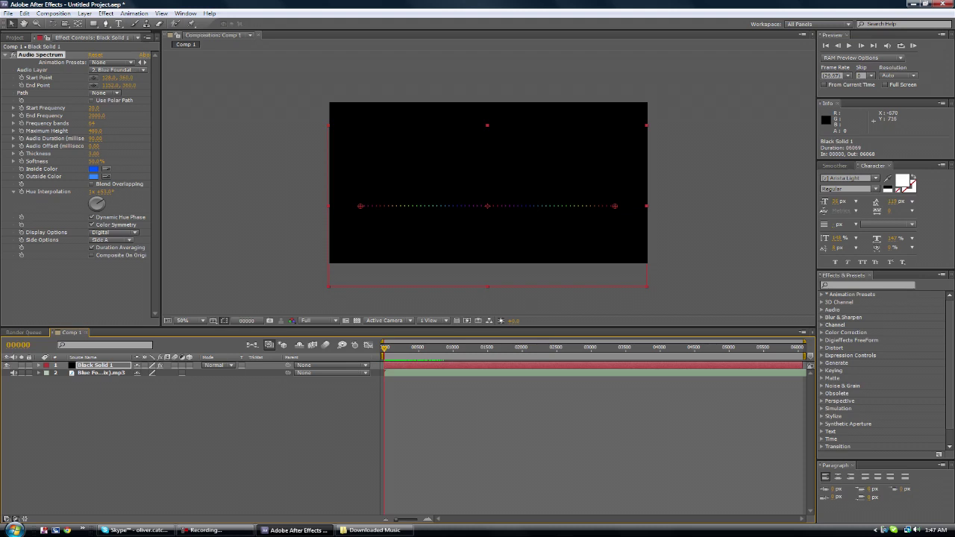
# Set the spectrum's maximum height to about 790 and preview the change from frame 0
pyautogui.moveTo(96, 131)
pyautogui.mouseDown()
pyautogui.moveTo(149, 130)
pyautogui.moveTo(90, 130)
pyautogui.mouseUp()
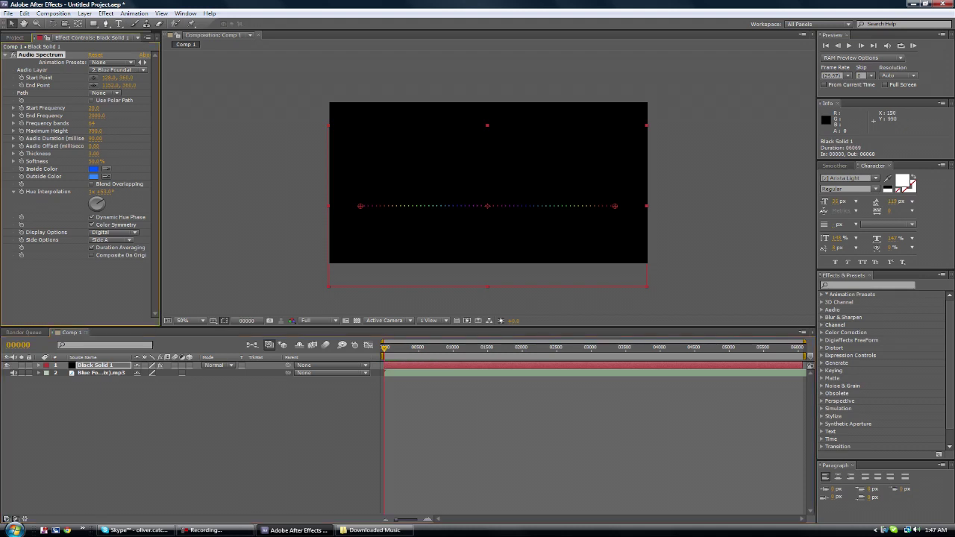
pyautogui.press('space')
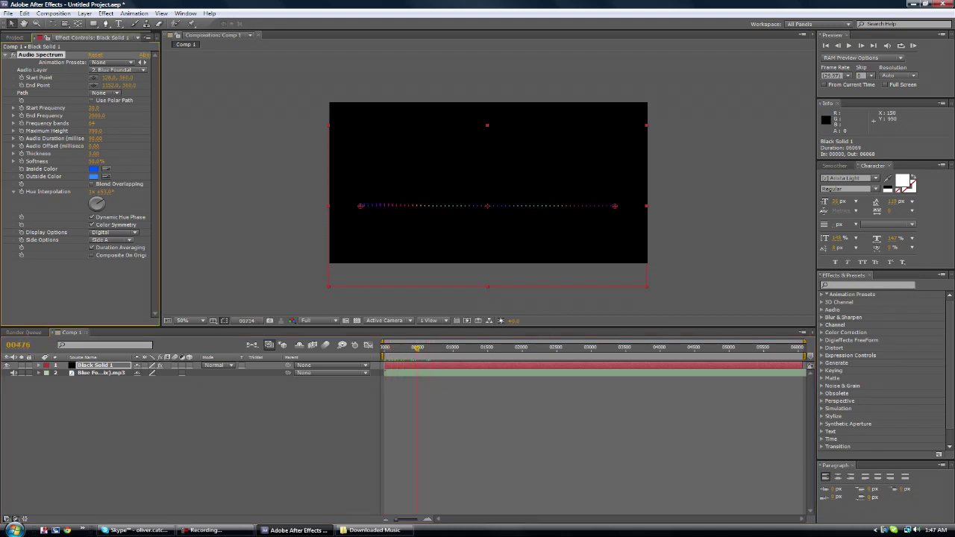
pyautogui.press('space')
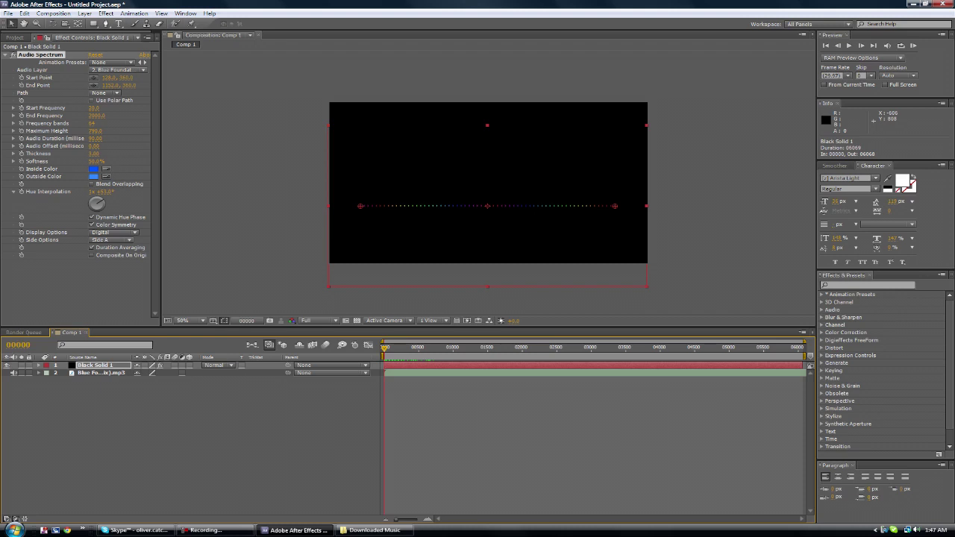
pyautogui.rightClick(88, 365)
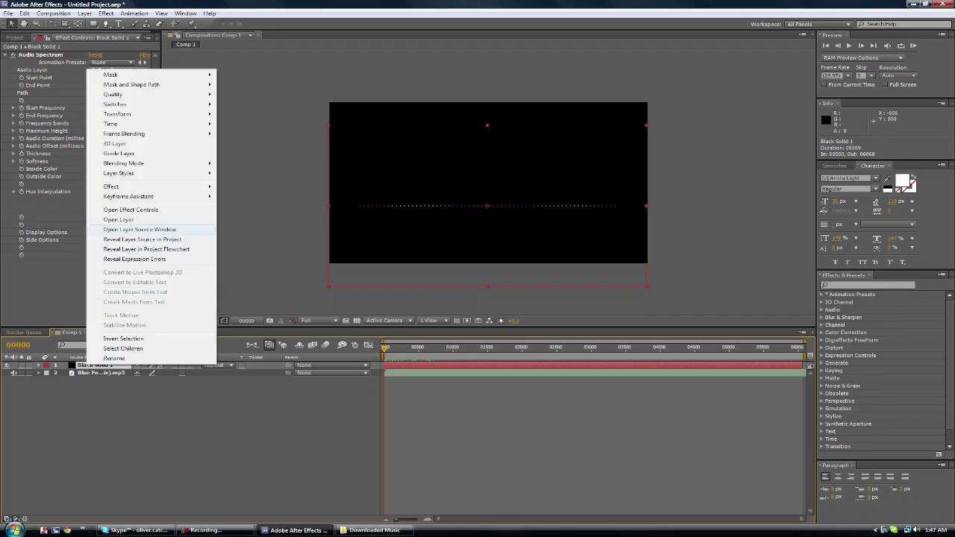
pyautogui.moveTo(149, 186)
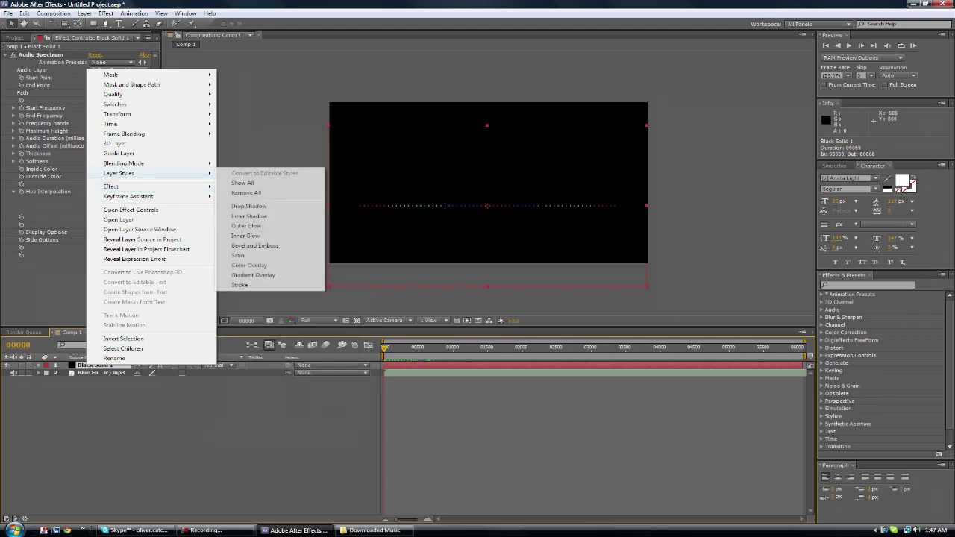
pyautogui.click(160, 426)
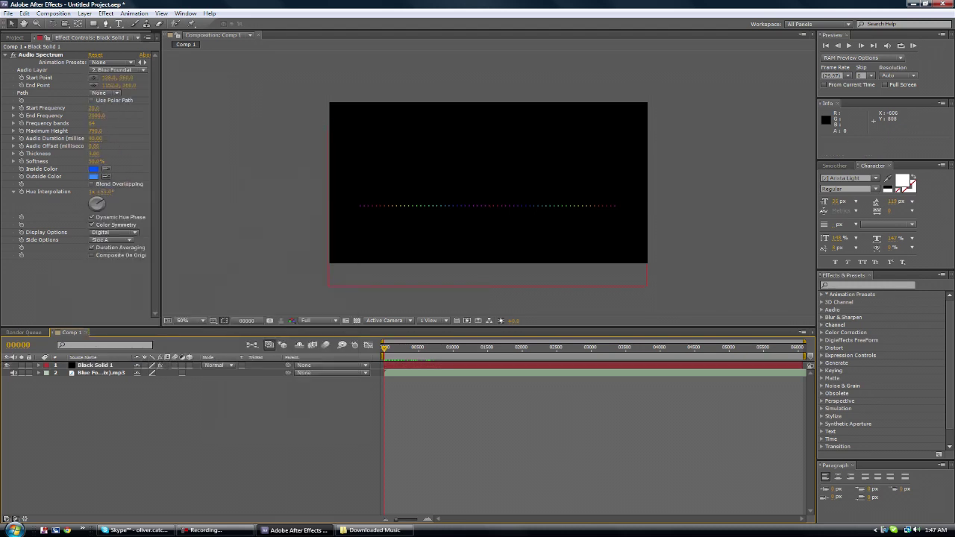
# Add an Outer Glow layer style to the Black Solid 1 layer
pyautogui.rightClick(118, 365)
pyautogui.moveTo(172, 171)
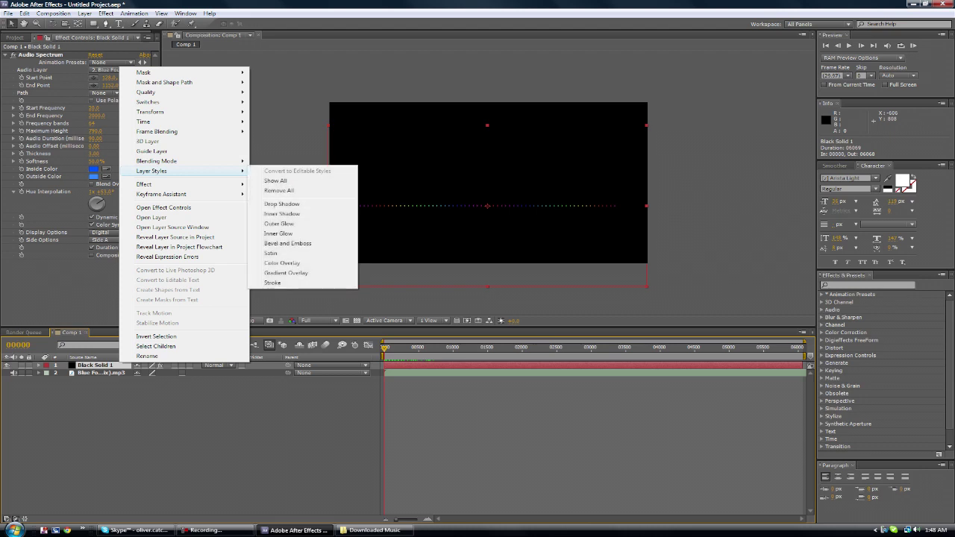
pyautogui.click(279, 223)
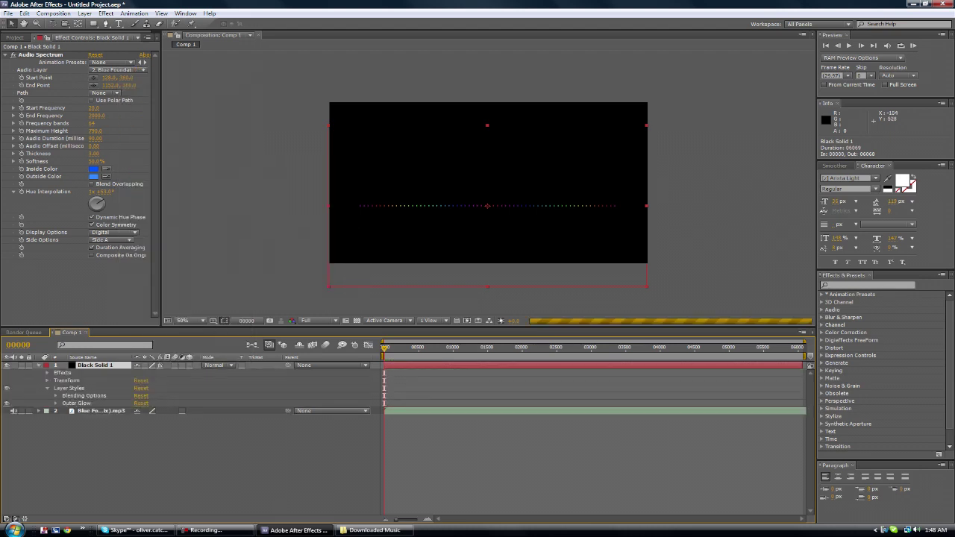
# Change the outer glow's color to a saturated purple with a hue of about 267°
pyautogui.click(56, 403)
pyautogui.click(139, 442)
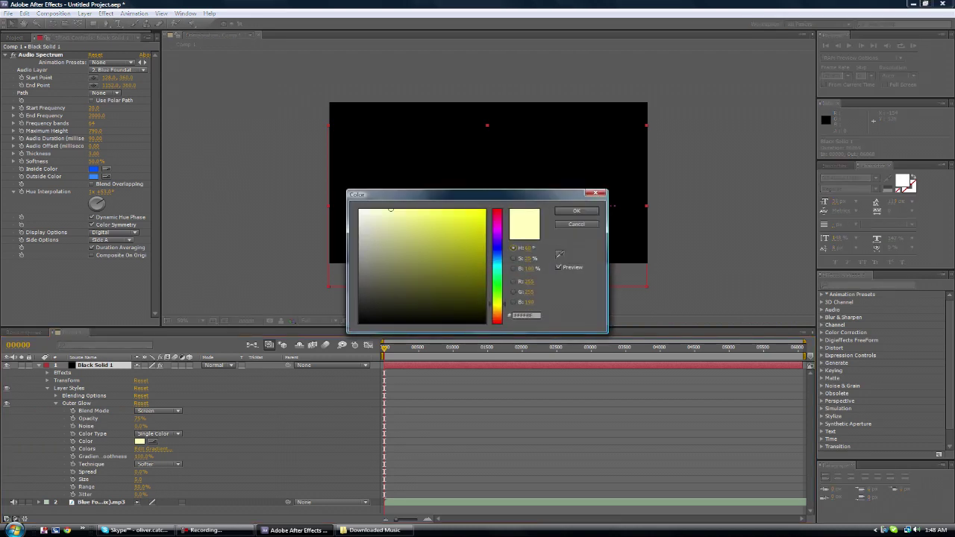
pyautogui.moveTo(497, 247)
pyautogui.mouseDown()
pyautogui.moveTo(498, 262)
pyautogui.moveTo(497, 239)
pyautogui.mouseUp()
pyautogui.moveTo(390, 209); pyautogui.dragTo(481, 212)
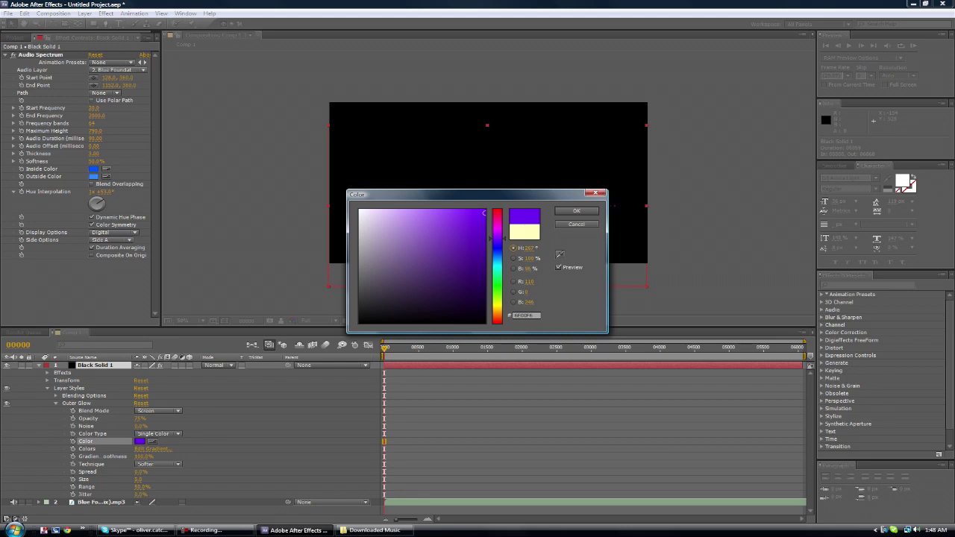
pyautogui.click(576, 210)
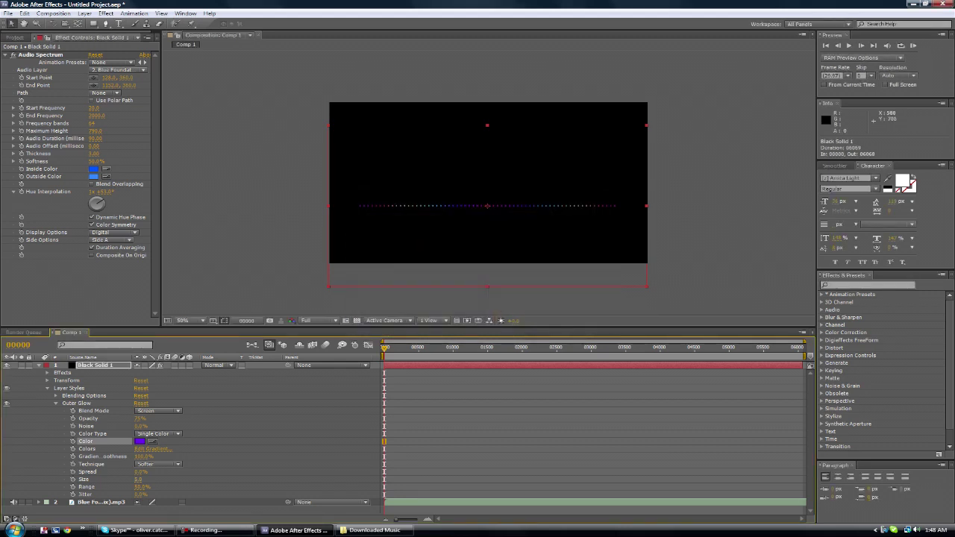
# Increase the outer glow's size substantially and set its spread to 11%
pyautogui.moveTo(138, 479); pyautogui.dragTo(196, 480)
pyautogui.click(83, 480)
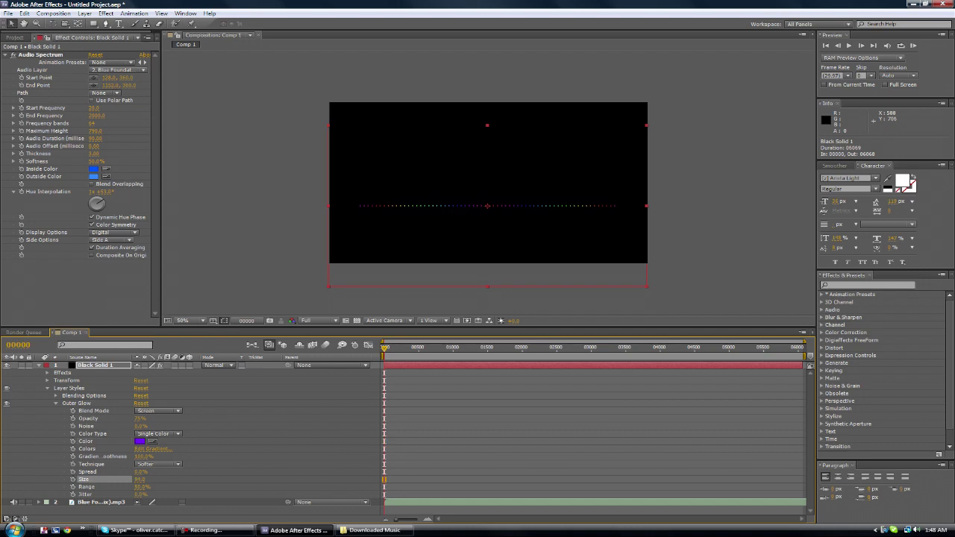
pyautogui.moveTo(138, 472)
pyautogui.mouseDown()
pyautogui.moveTo(155, 472)
pyautogui.moveTo(146, 471)
pyautogui.mouseUp()
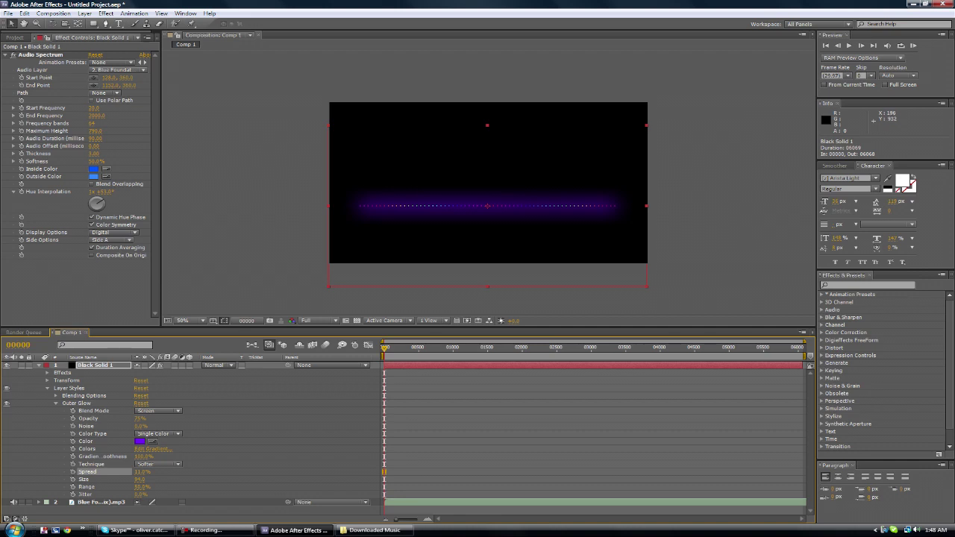
# Preview the glowing spectrum, return to frame 0, and collapse the Black Solid 1 layer's properties
pyautogui.press('space')
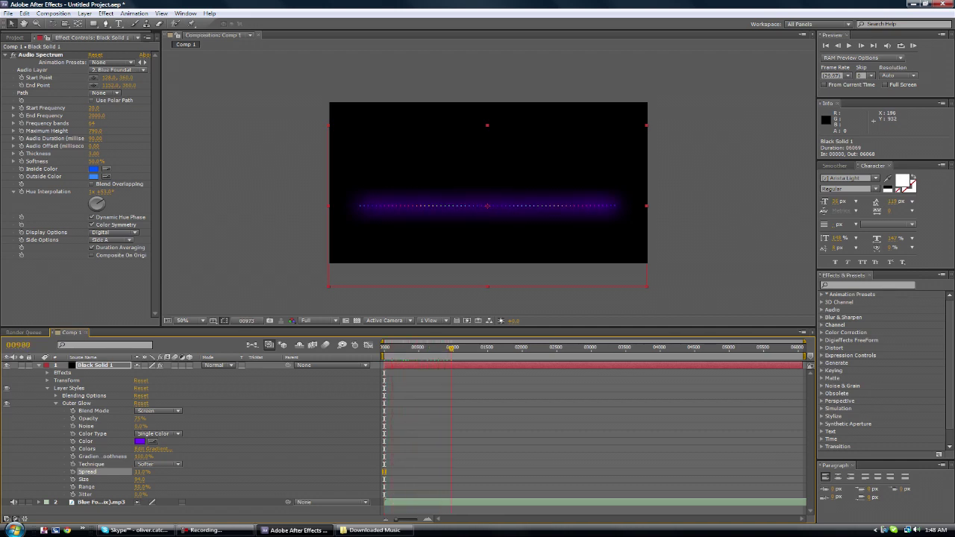
pyautogui.moveTo(446, 348); pyautogui.dragTo(383, 349)
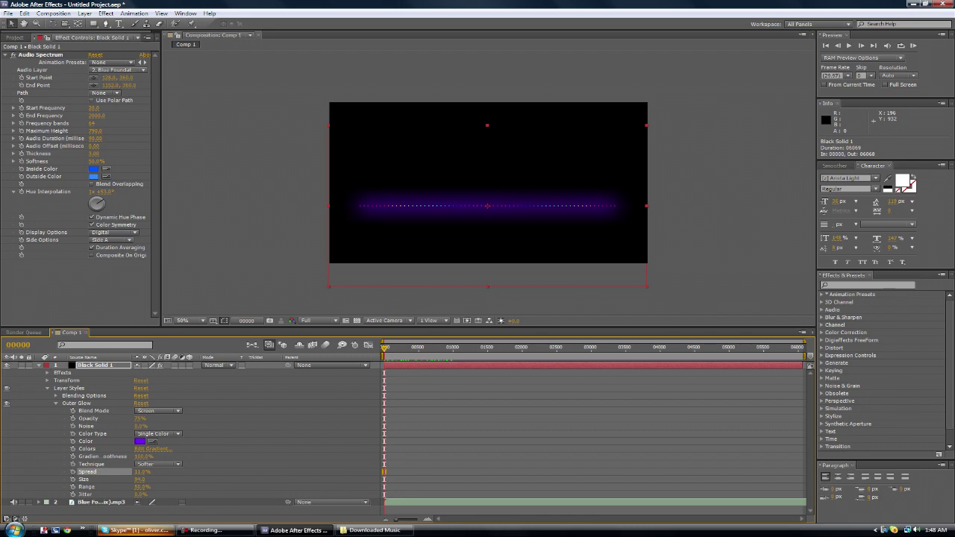
pyautogui.click(39, 365)
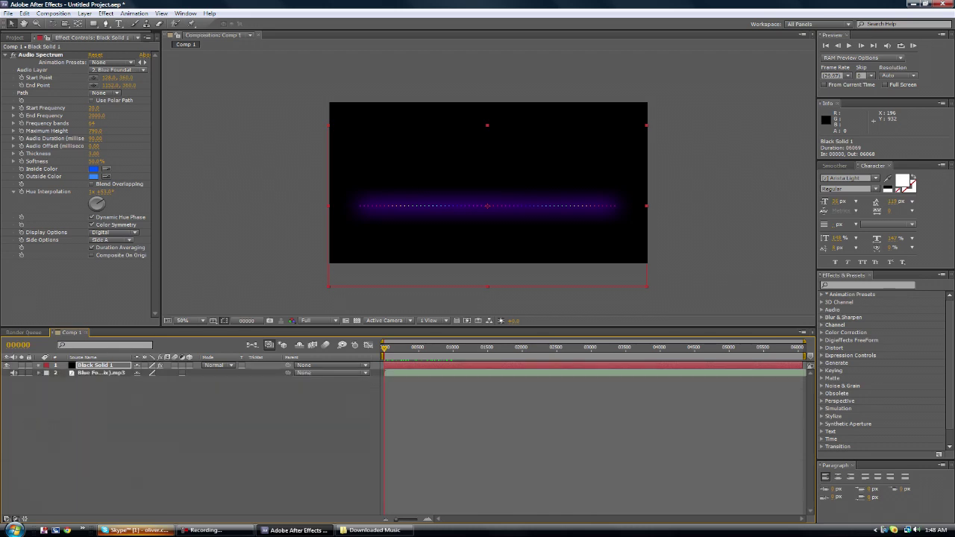